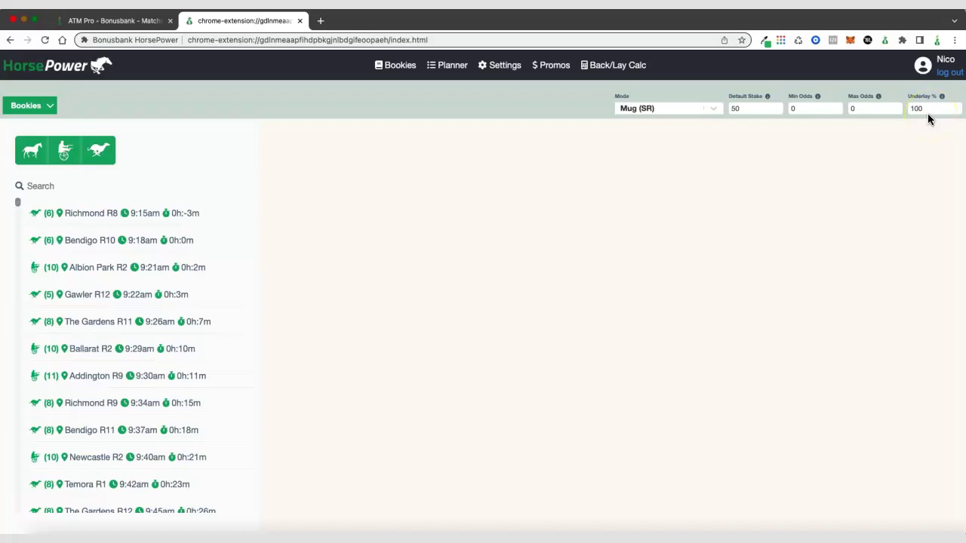
# Change the colour of the lowest EV level (SR 0%) to yellow-orange in the HorsePower settings.
pyautogui.click(504, 67)
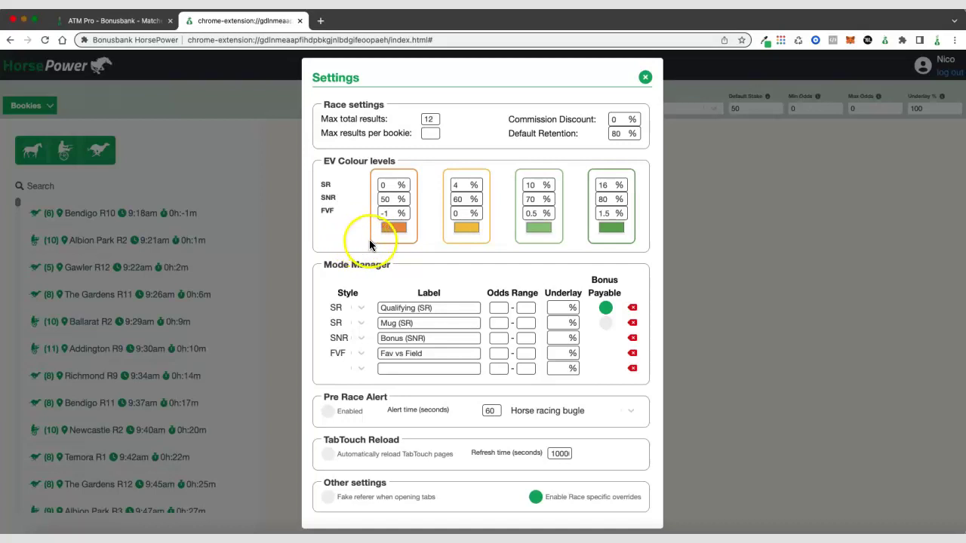
pyautogui.click(393, 231)
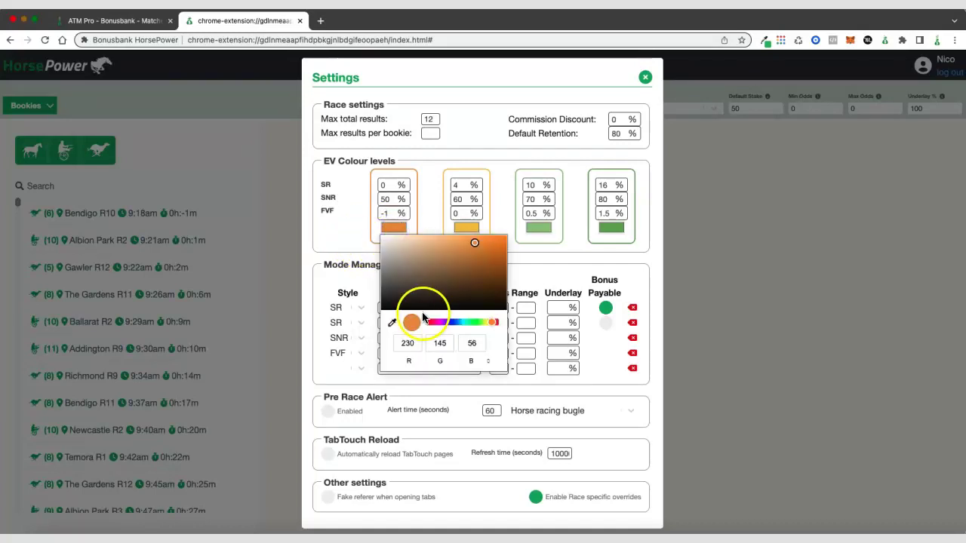
pyautogui.moveTo(493, 324)
pyautogui.mouseDown()
pyautogui.moveTo(482, 323)
pyautogui.moveTo(490, 326)
pyautogui.mouseUp()
pyautogui.click(339, 235)
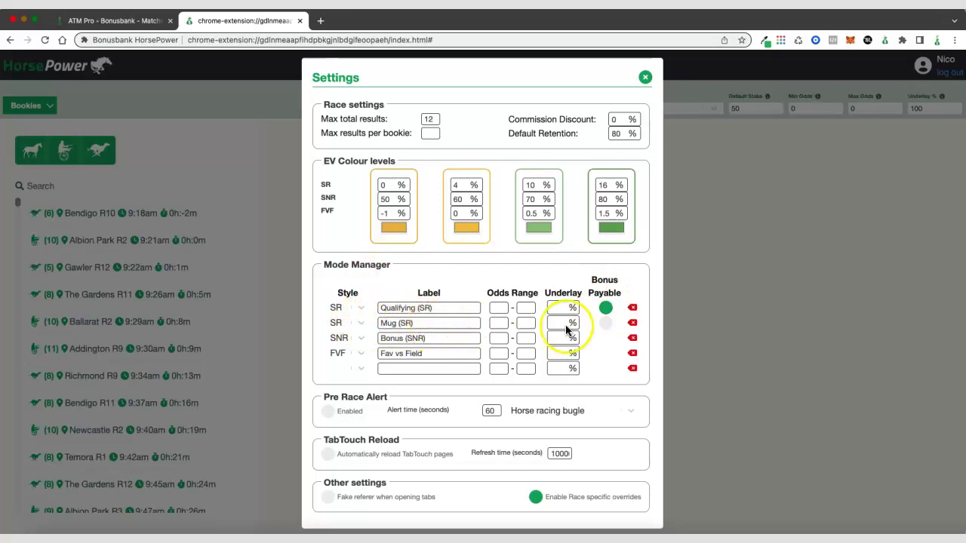
pyautogui.click(610, 329)
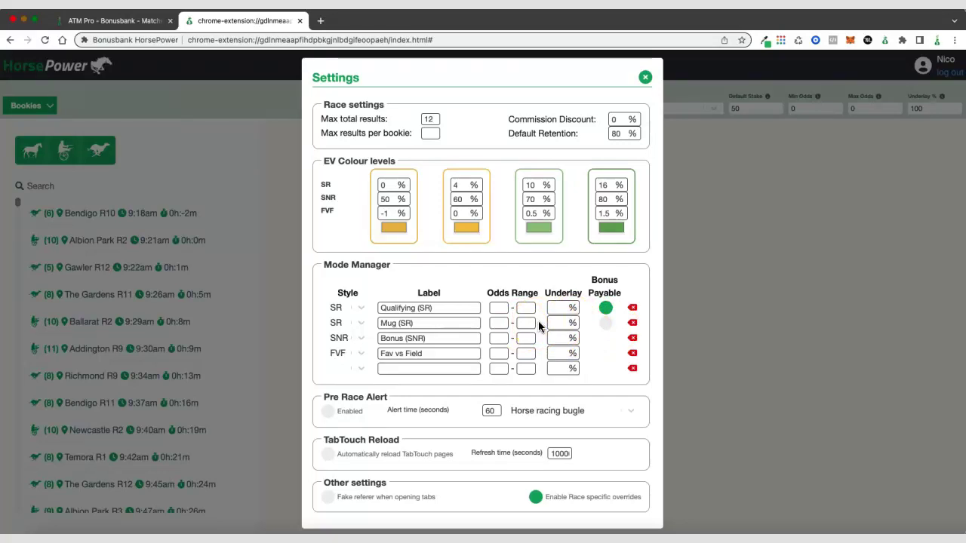
pyautogui.click(645, 77)
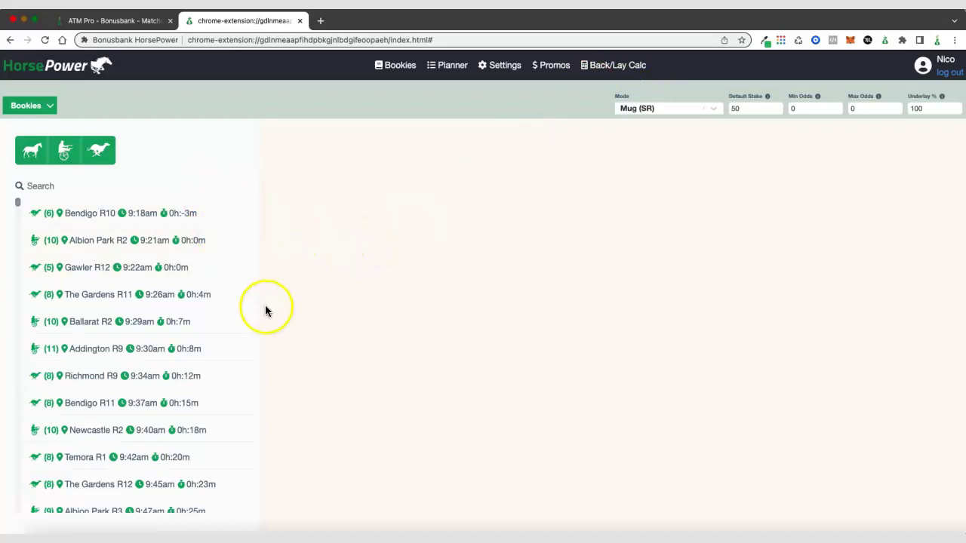
# Load the Ballarat R2 harness race, check its Betfair and PointsBet pages, and return to the HorsePower results.
pyautogui.click(126, 330)
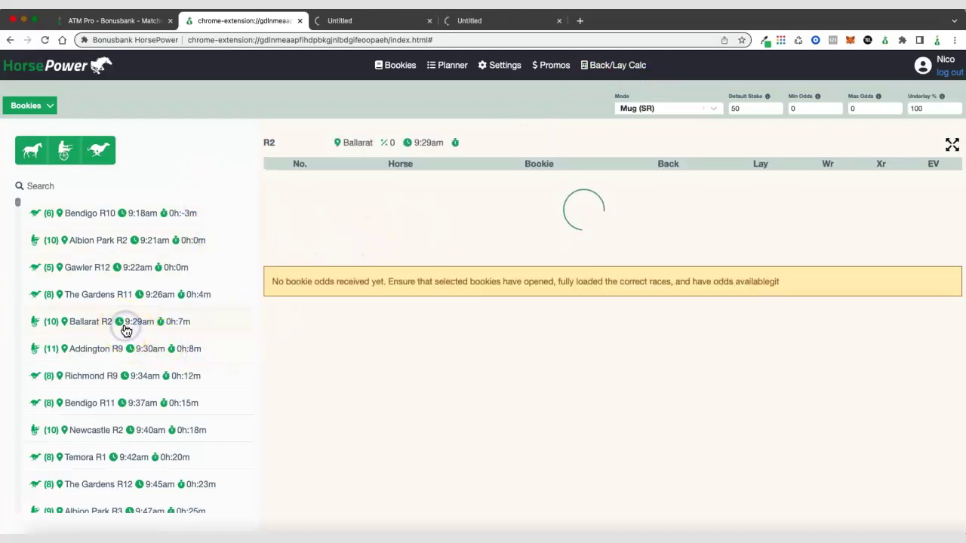
pyautogui.click(480, 22)
pyautogui.click(401, 23)
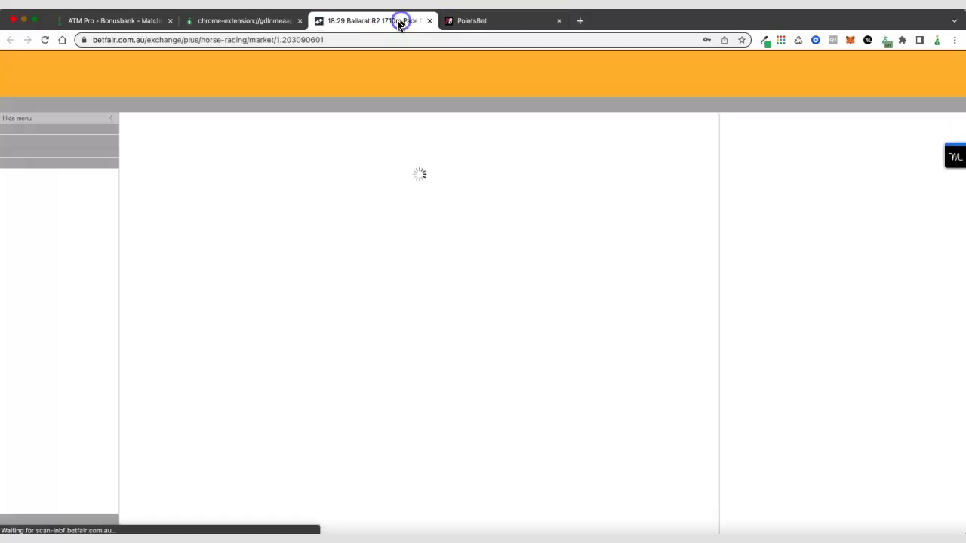
pyautogui.click(472, 23)
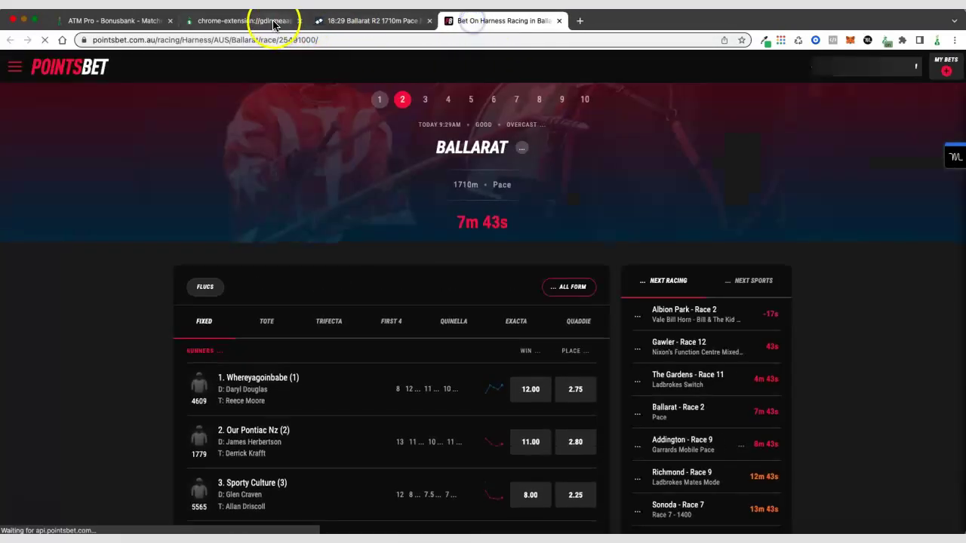
pyautogui.click(275, 21)
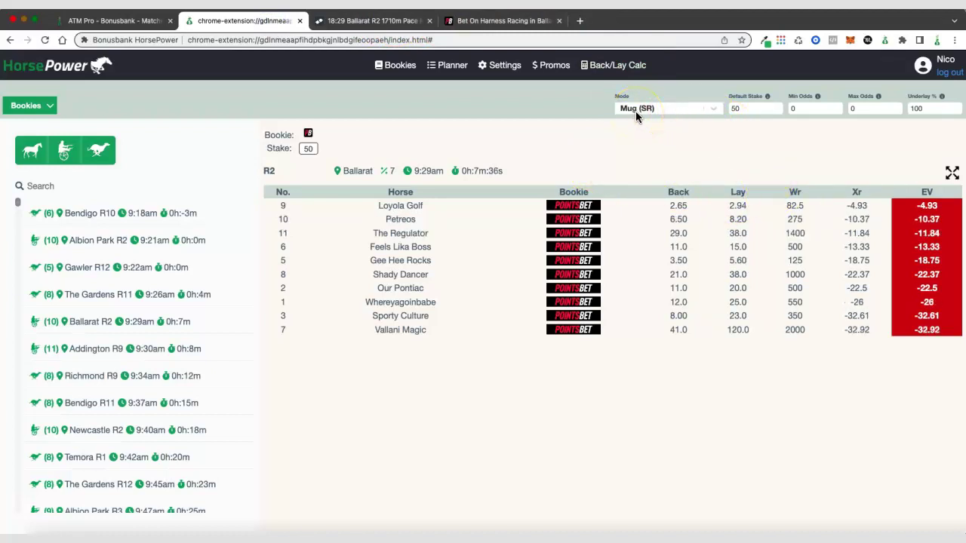
# Set the race mode to Qualifying (SR) and the underlay to 0%.
pyautogui.click(714, 108)
pyautogui.click(690, 133)
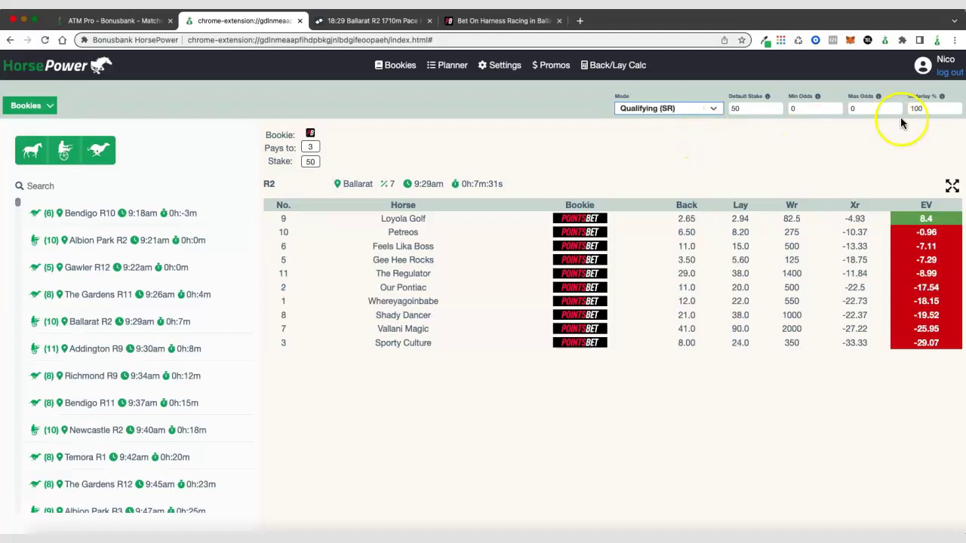
pyautogui.doubleClick(910, 108)
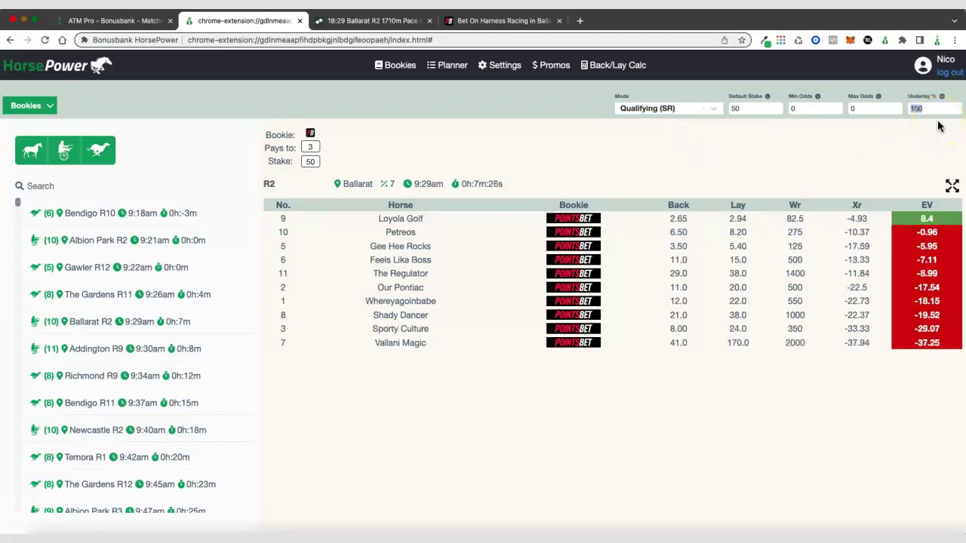
pyautogui.write('0')
pyautogui.click(902, 164)
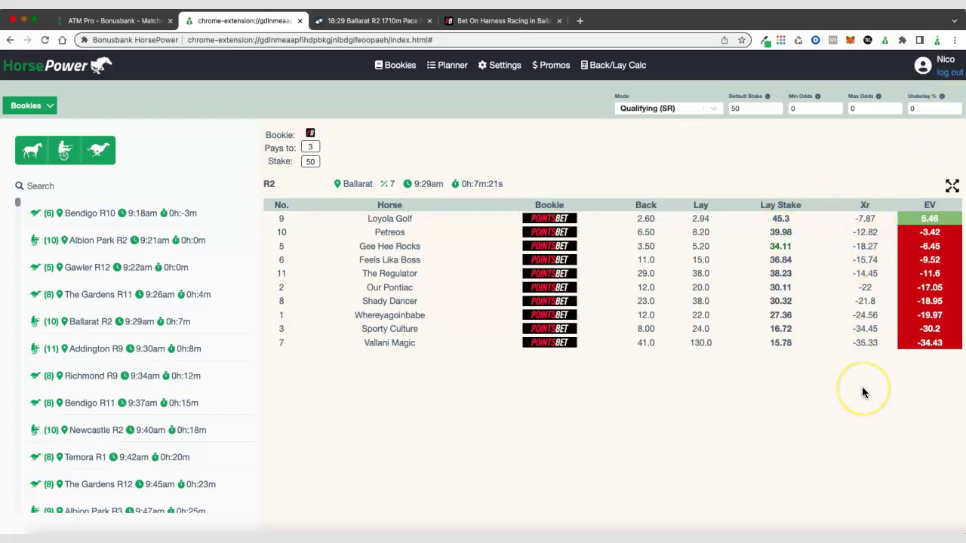
# Compare the Ballarat R2 results in the Mug (SR) and Bonus (SNR) modes.
pyautogui.click(713, 109)
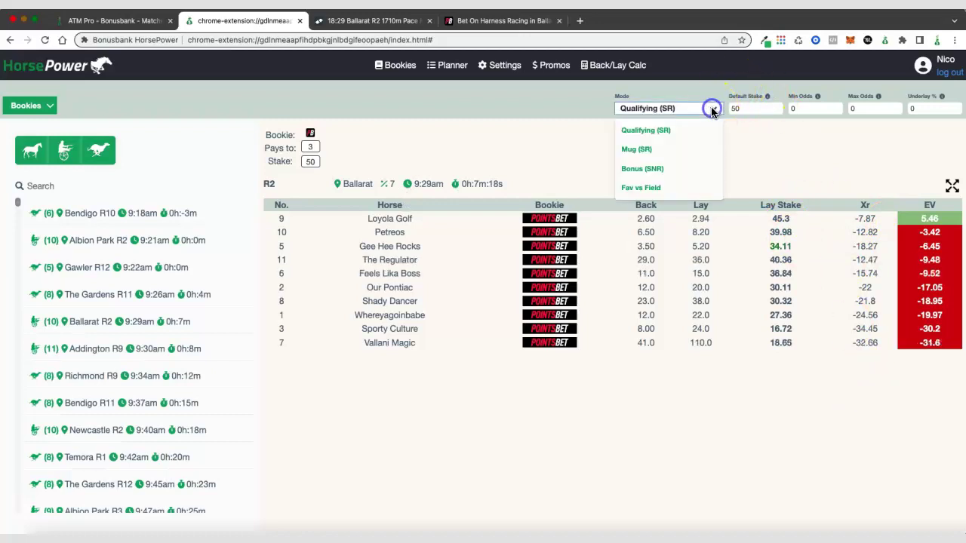
pyautogui.click(642, 150)
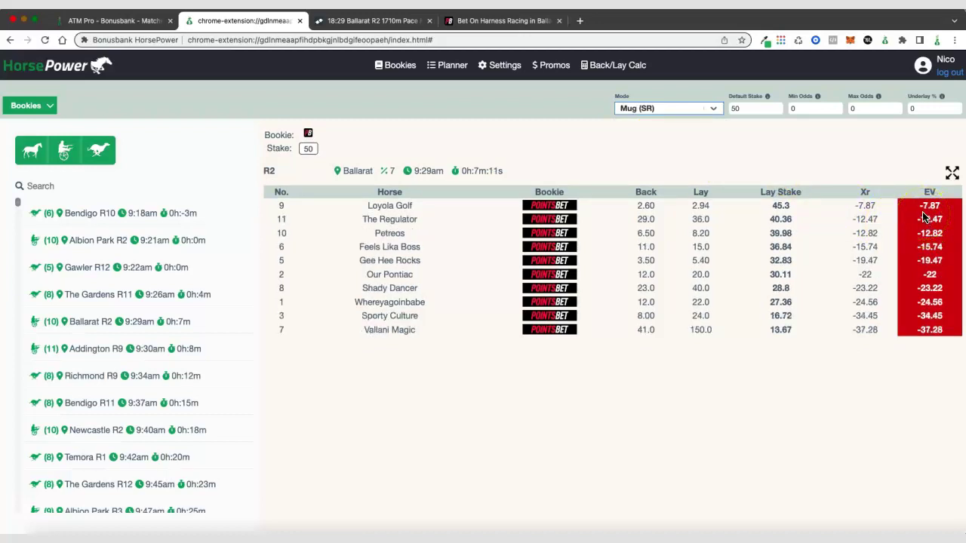
pyautogui.click(708, 106)
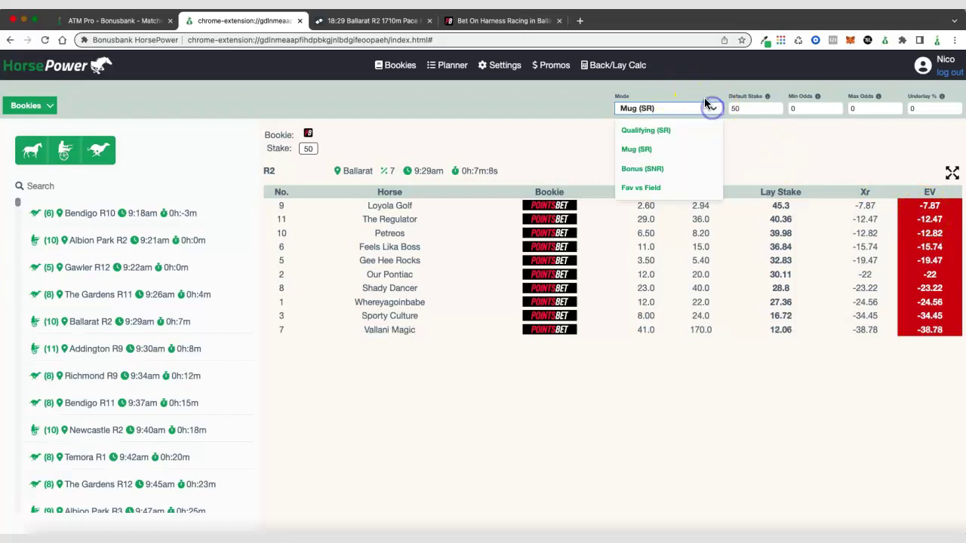
pyautogui.click(655, 169)
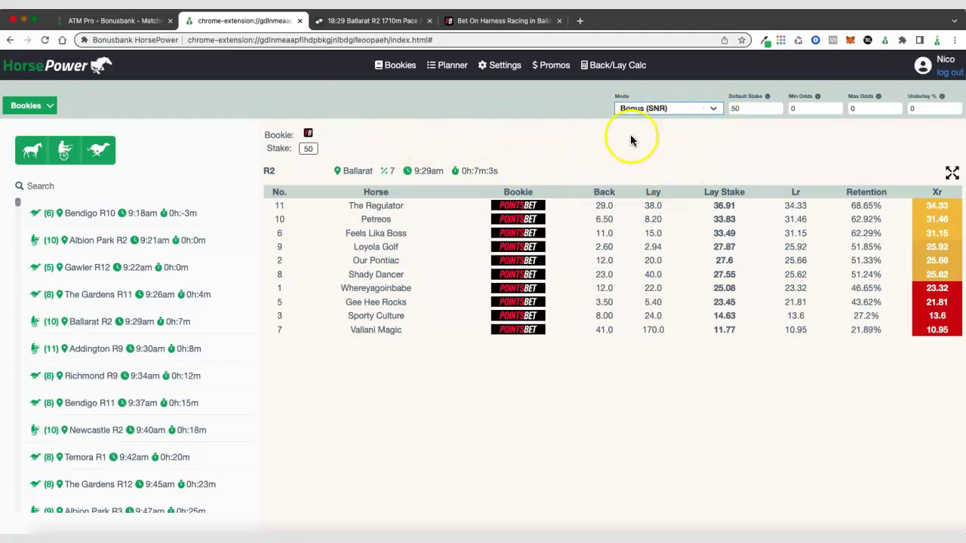
# Add an SR mode labelled "50% Underlay" in the settings, with a 50% underlay and bonus payable enabled.
pyautogui.click(504, 68)
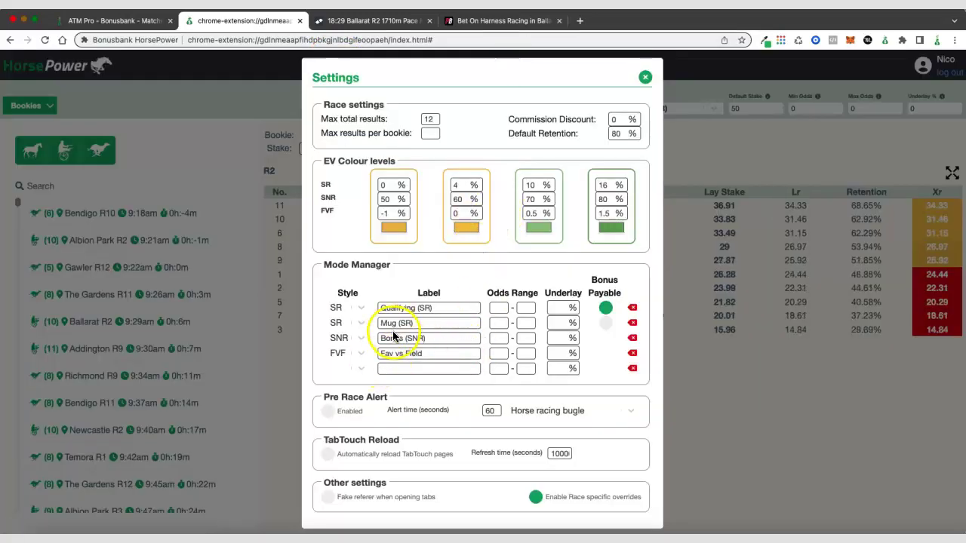
pyautogui.click(361, 370)
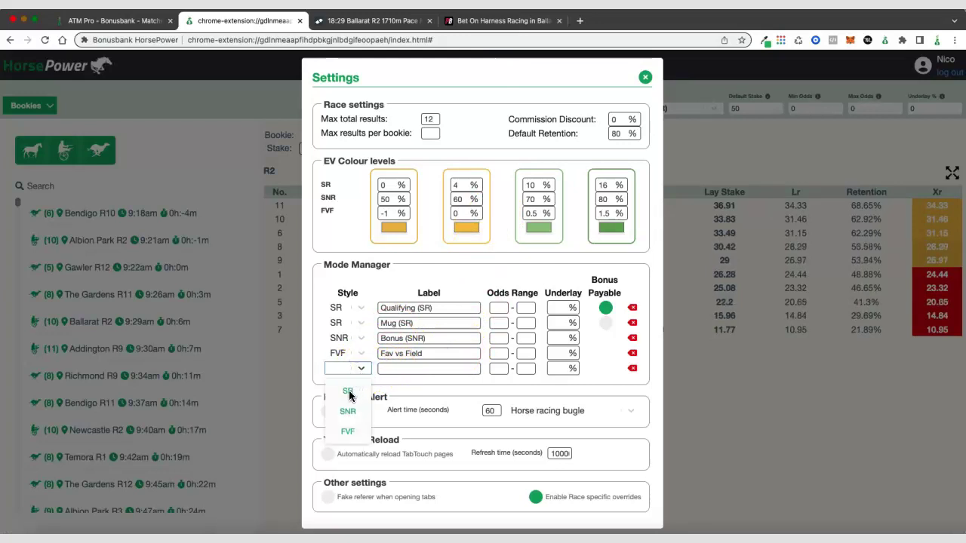
pyautogui.click(349, 394)
pyautogui.click(398, 369)
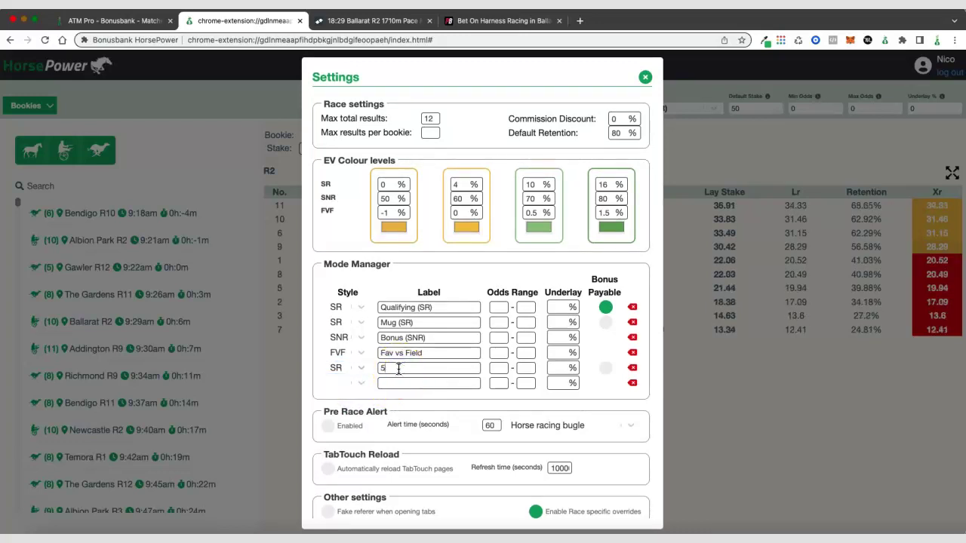
pyautogui.write('50% Underlay')
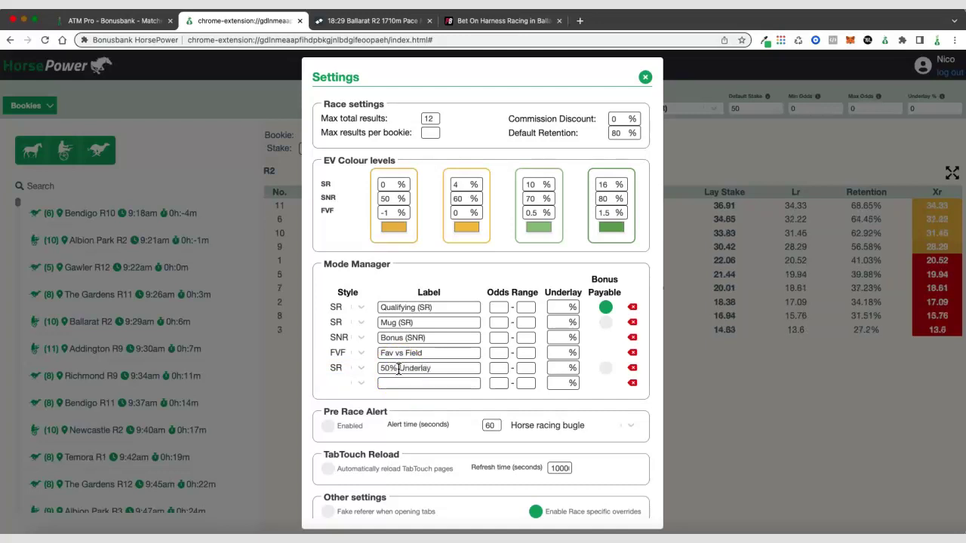
pyautogui.click(555, 368)
pyautogui.click(555, 368)
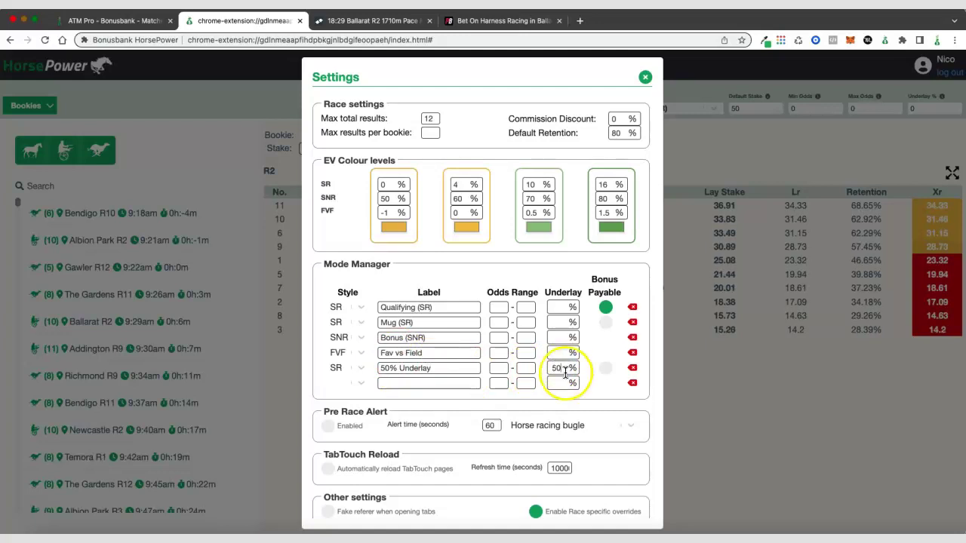
pyautogui.click(607, 369)
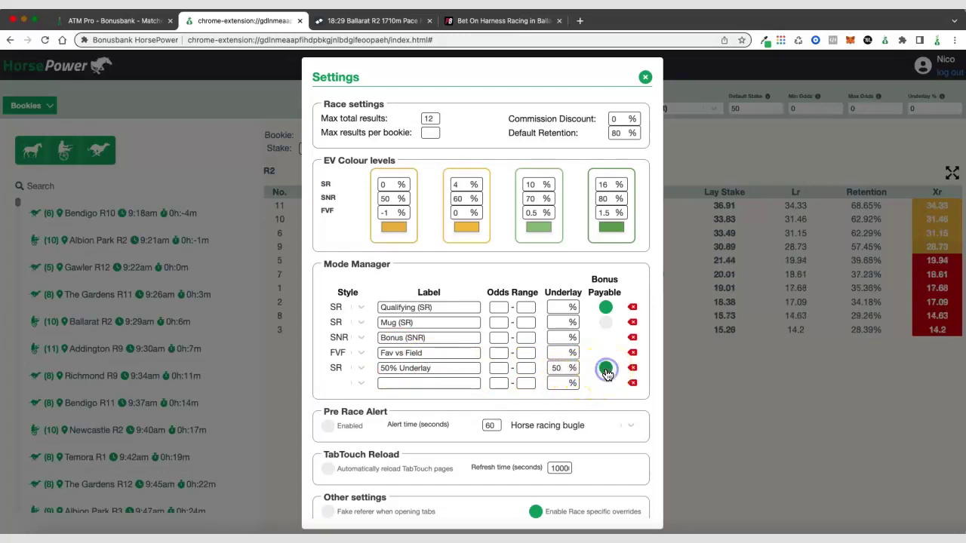
# Add an SNR mode labelled "No Lay" with a 100% underlay and close the settings.
pyautogui.click(360, 385)
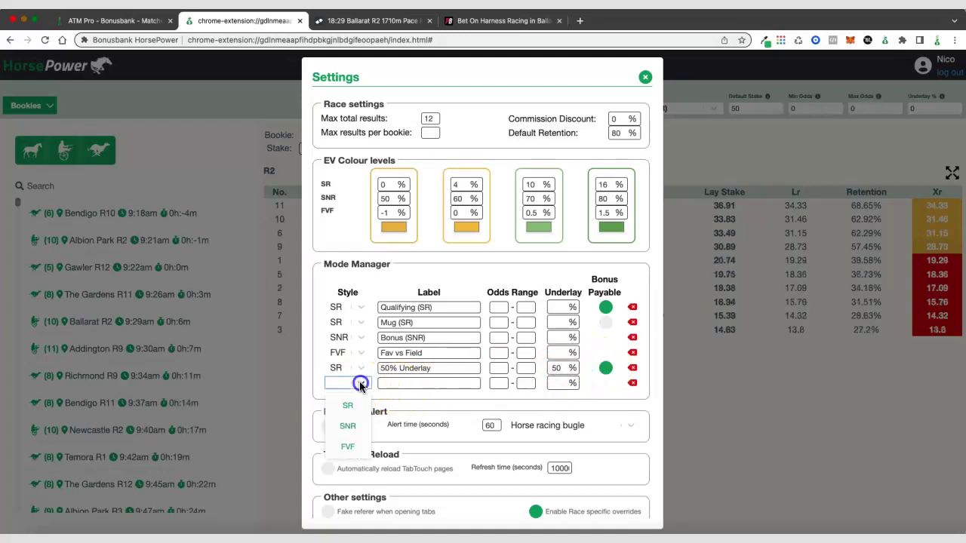
pyautogui.click(349, 426)
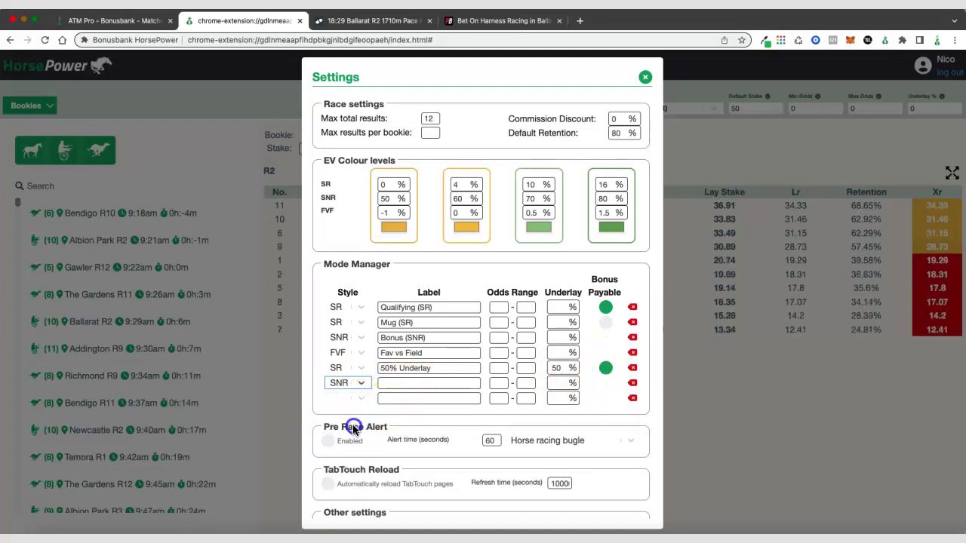
pyautogui.click(397, 385)
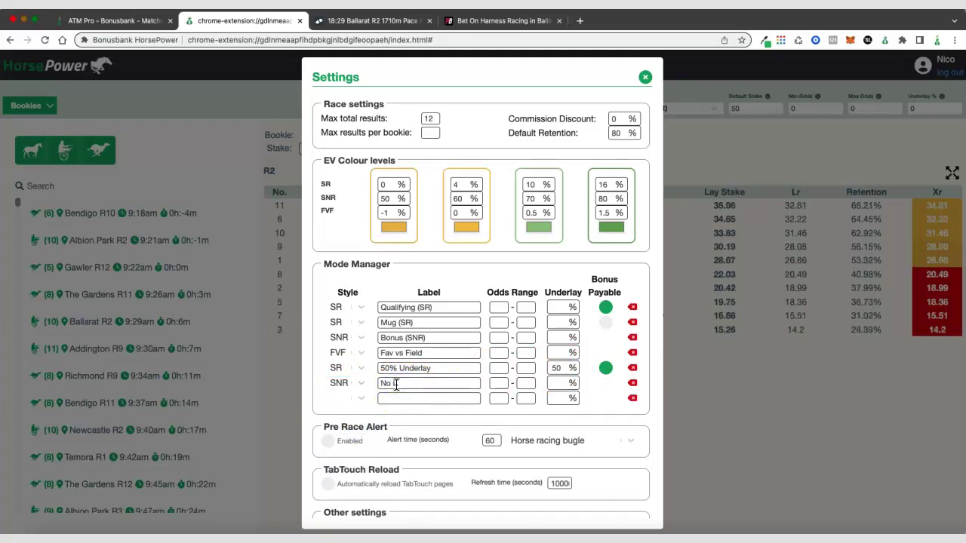
pyautogui.click(557, 384)
pyautogui.write('100')
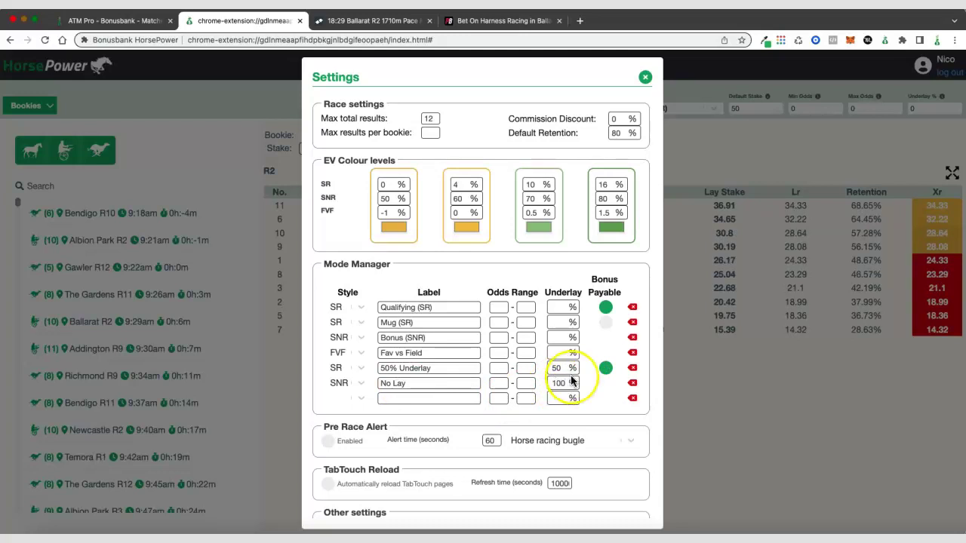
pyautogui.click(646, 78)
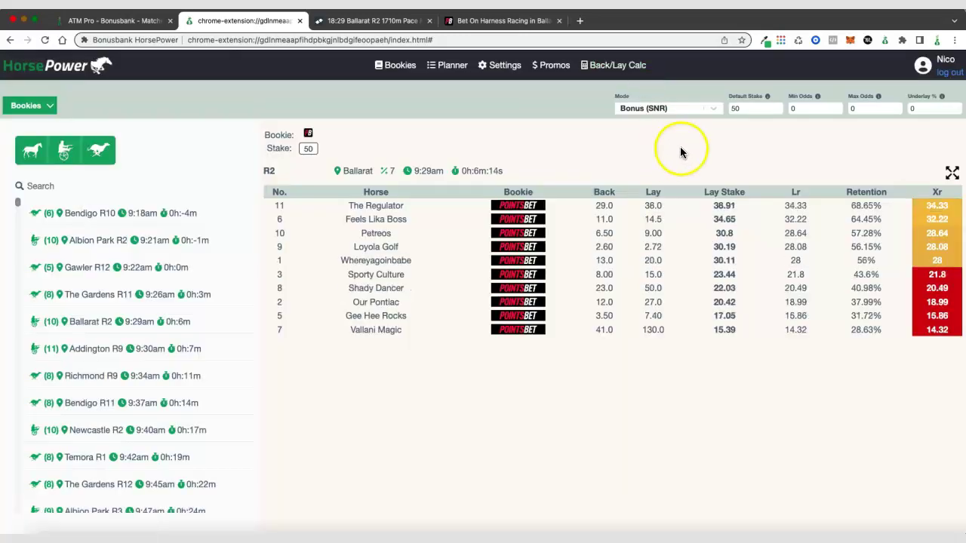
# Switch to the 50% Underlay mode and examine the Ballarat R2 lay stakes and returns.
pyautogui.click(715, 108)
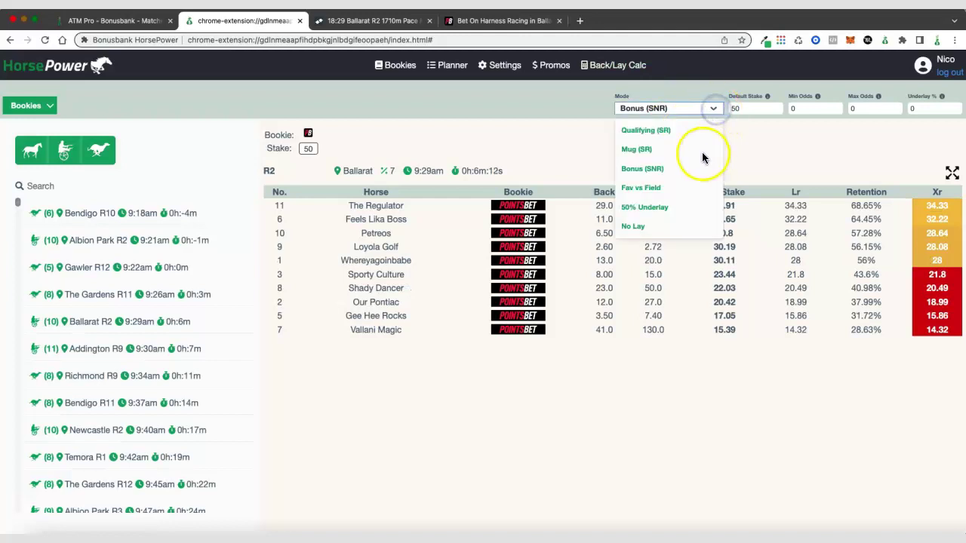
pyautogui.click(646, 209)
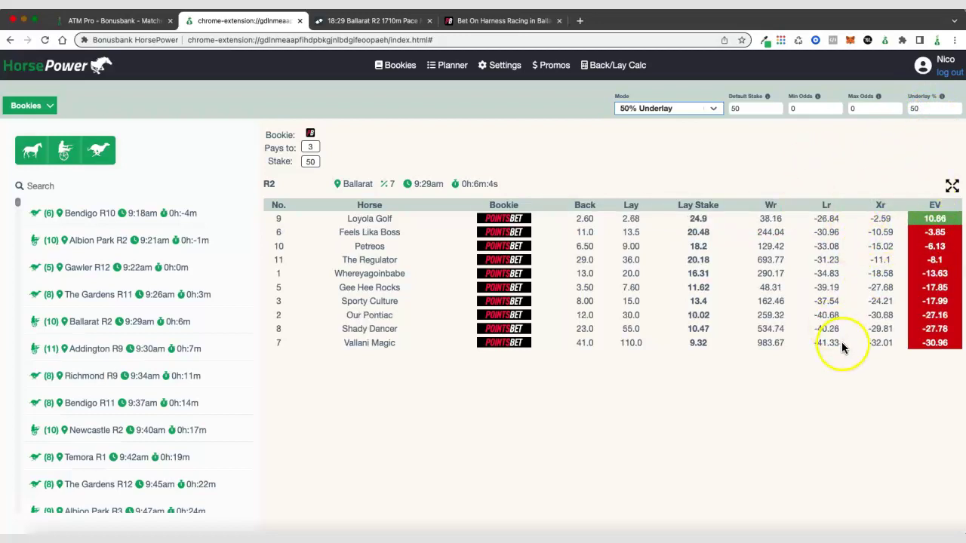
pyautogui.moveTo(775, 210)
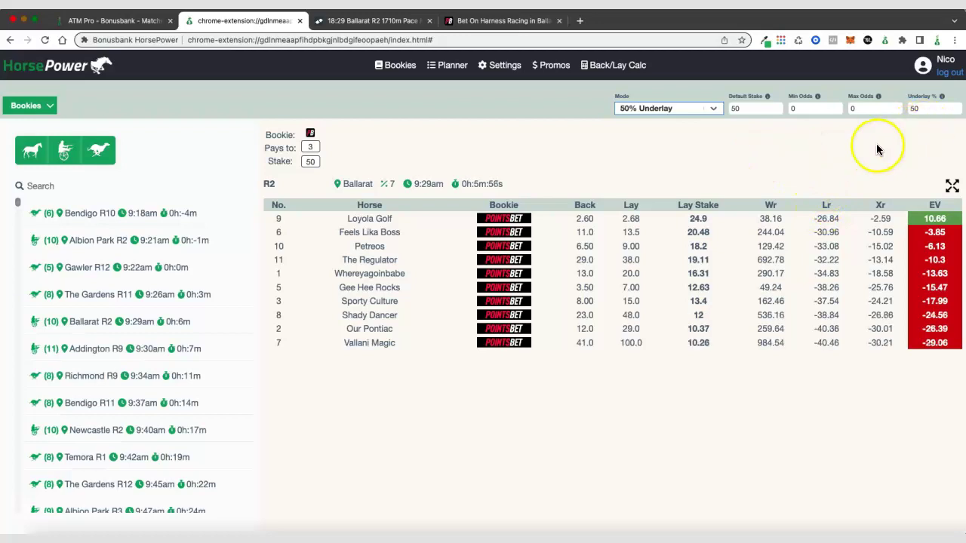
# Review the race results in No Lay mode and set the mode back to Qualifying (SR).
pyautogui.click(714, 108)
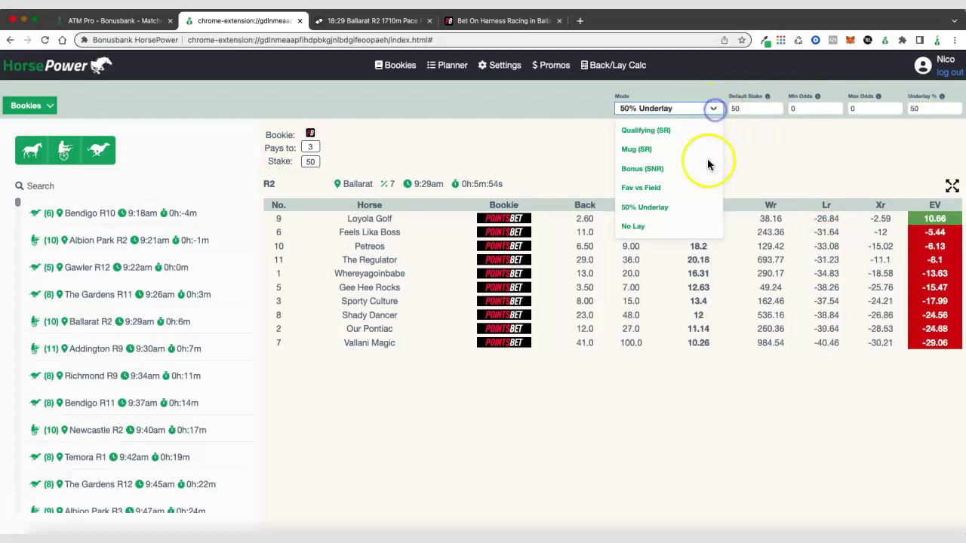
pyautogui.click(674, 225)
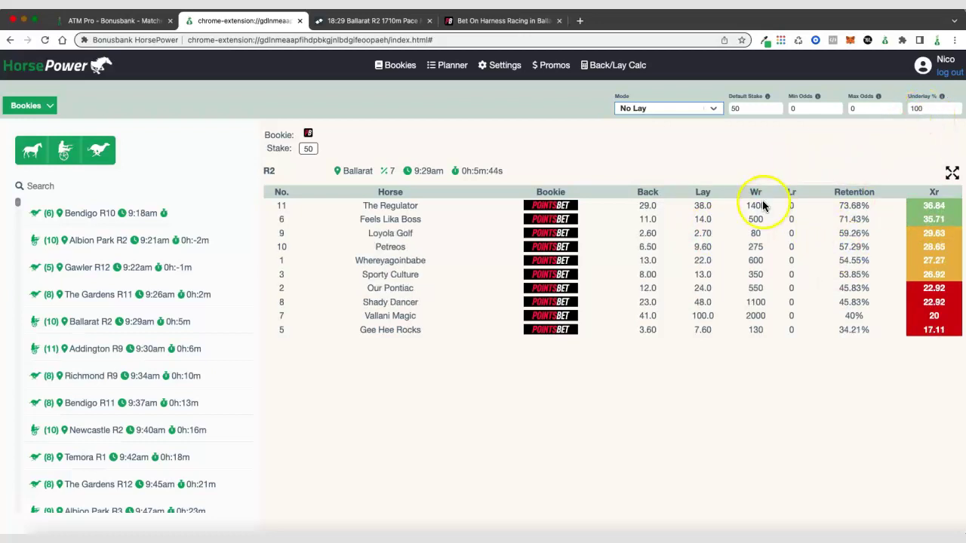
pyautogui.moveTo(805, 201)
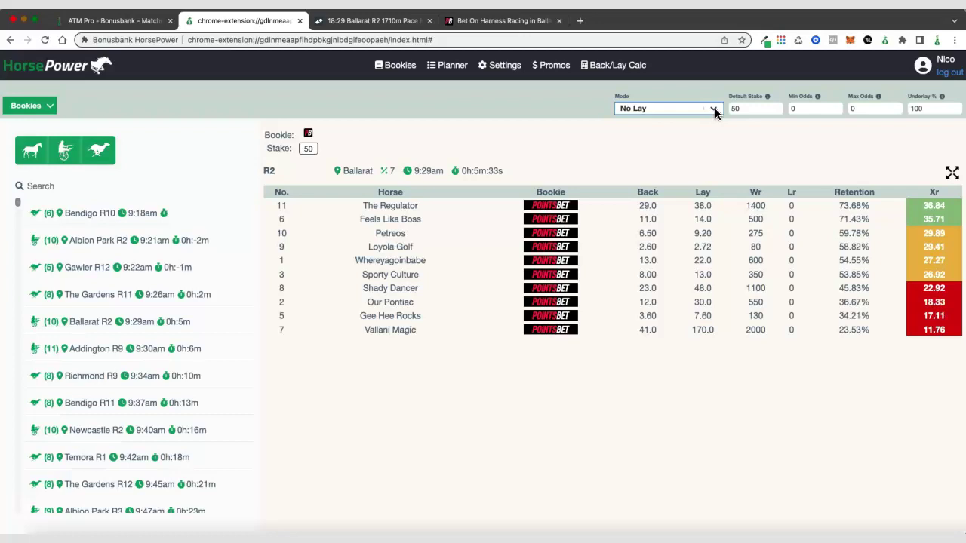
pyautogui.click(715, 108)
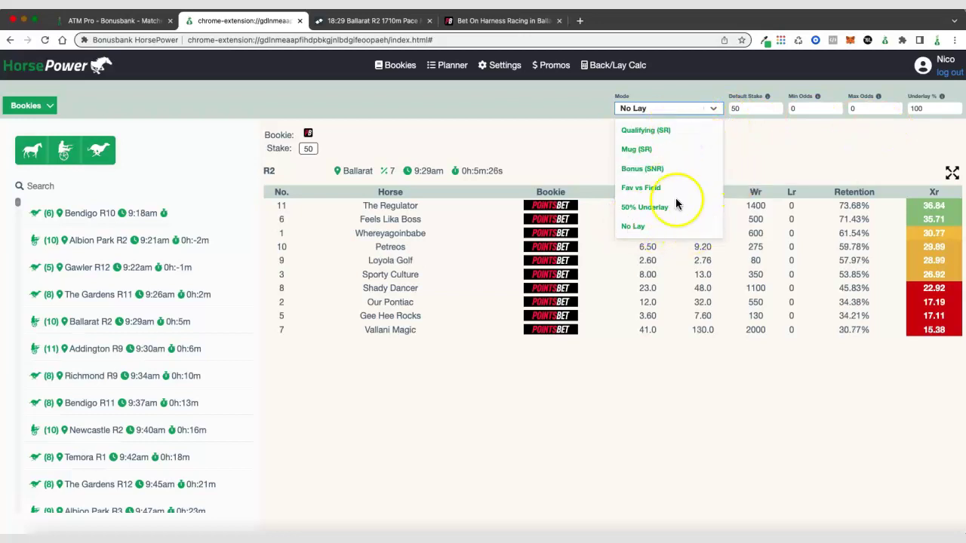
pyautogui.click(659, 130)
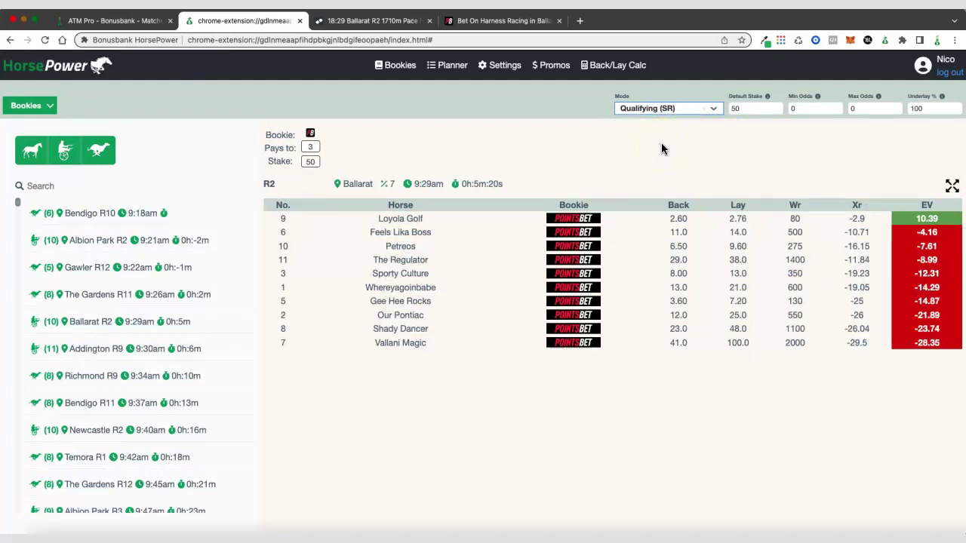
# Switch the mode to Mug (SR) and check the stake used for the Ballarat R2 race.
pyautogui.click(715, 110)
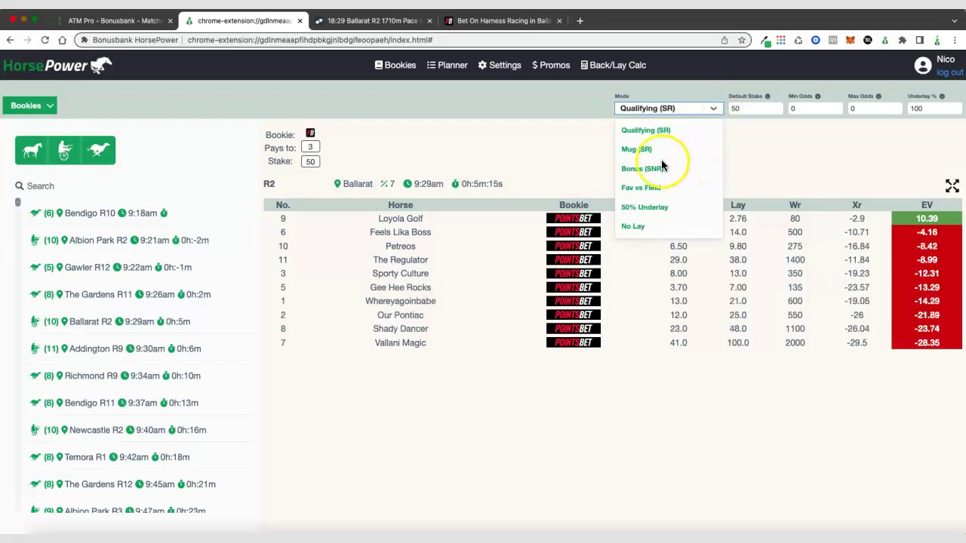
pyautogui.click(642, 149)
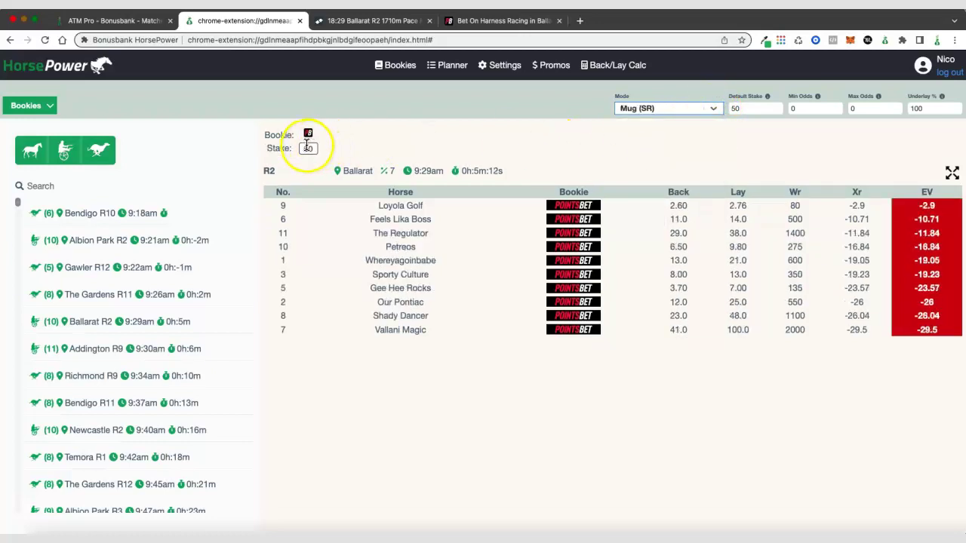
pyautogui.click(308, 148)
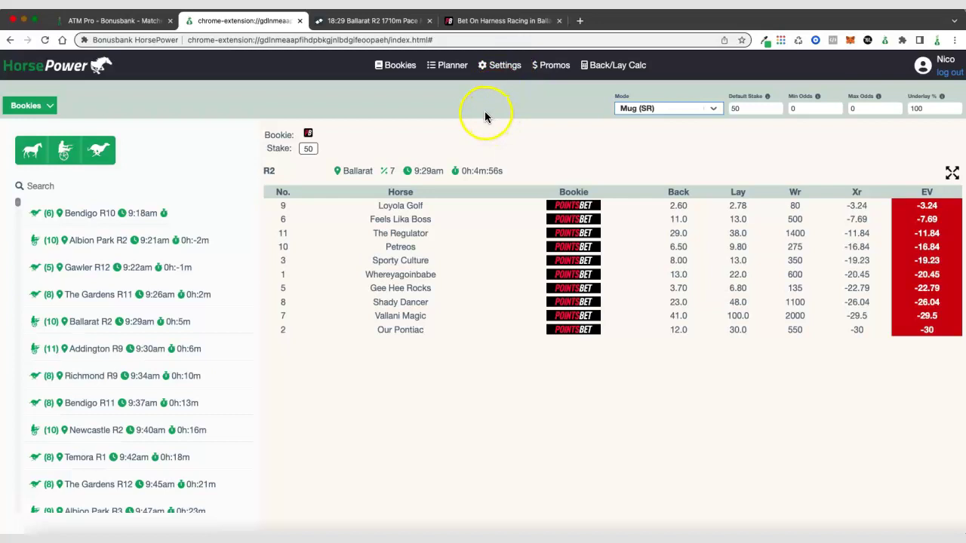
# Review the core and additional bookies' retention, pays-to and stake settings in Bookie Management, then close it.
pyautogui.click(399, 68)
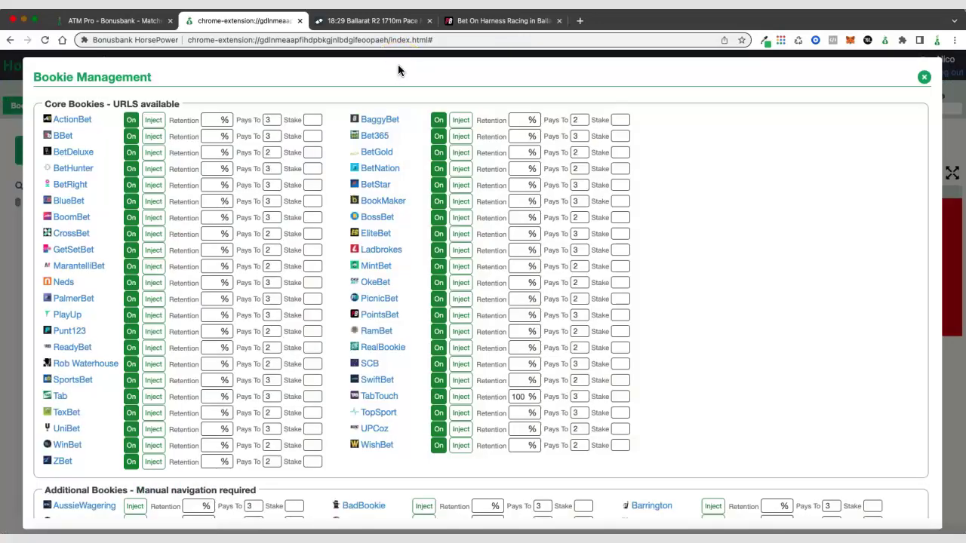
pyautogui.scroll(-5, 372, 160)
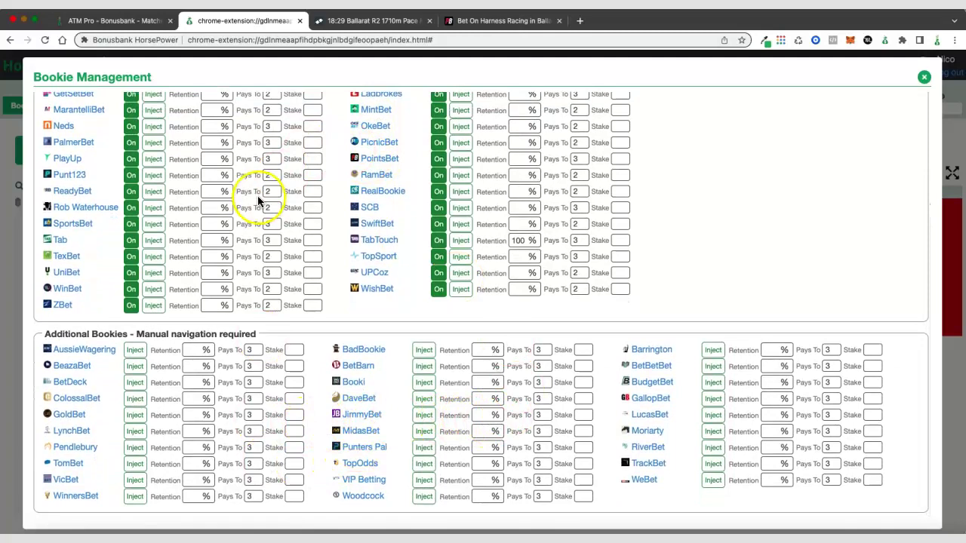
pyautogui.scroll(5, 260, 200)
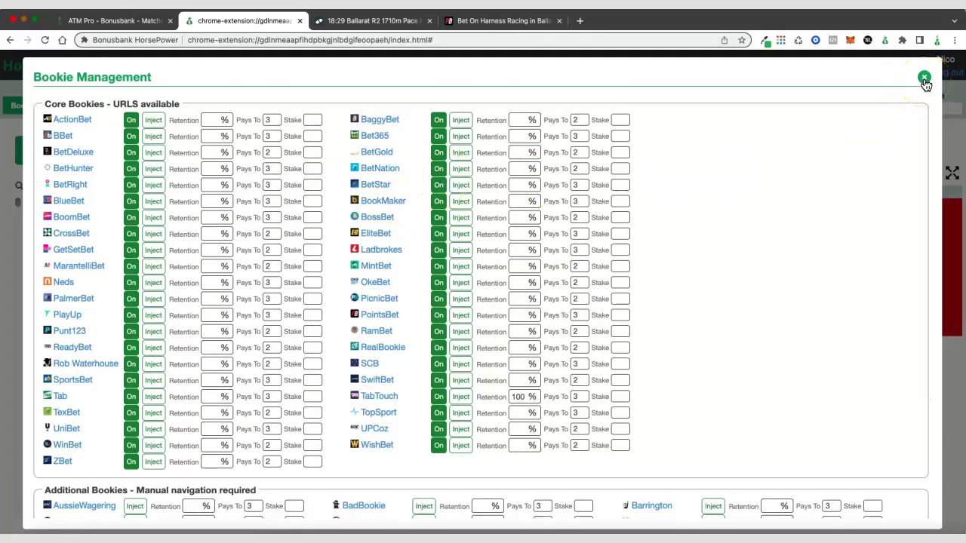
pyautogui.click(925, 82)
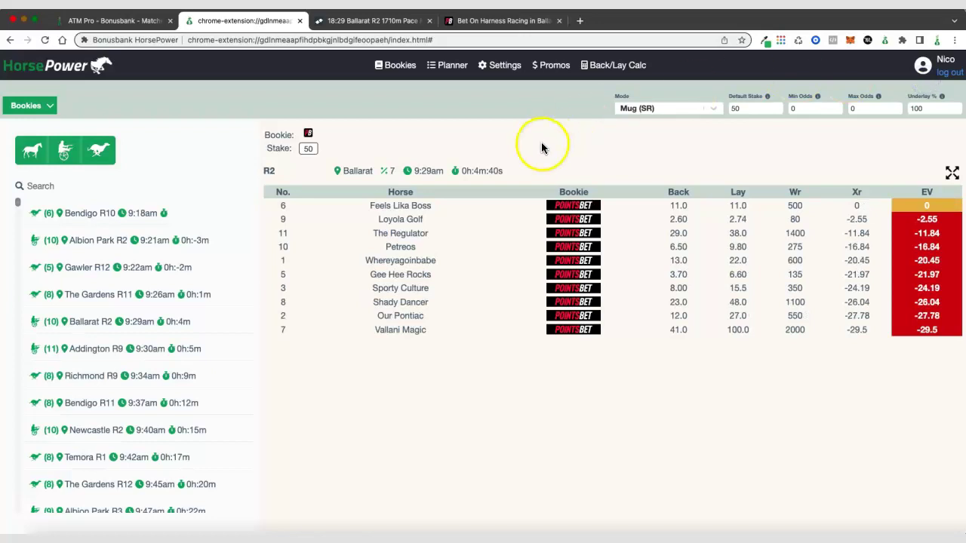